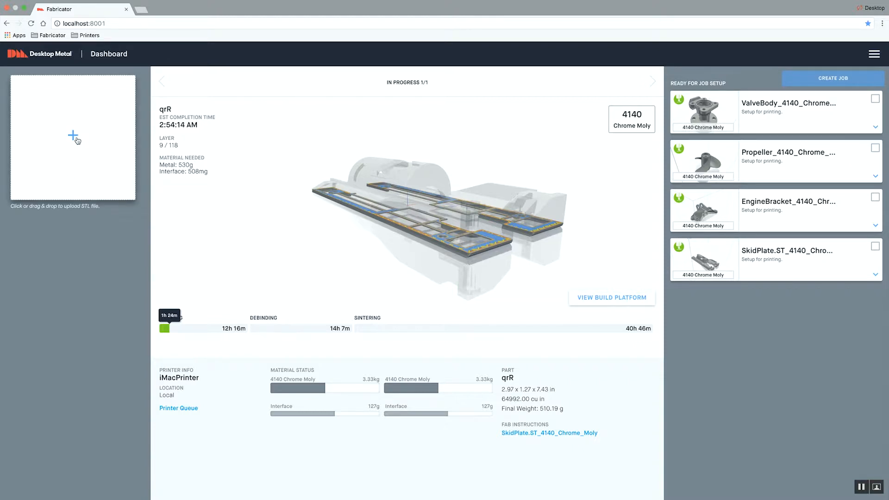
Upload Hinge.stl with its units in mm, then save it and continue to its fab instruction
{"action": "left_click", "coordinate": [75, 140]}
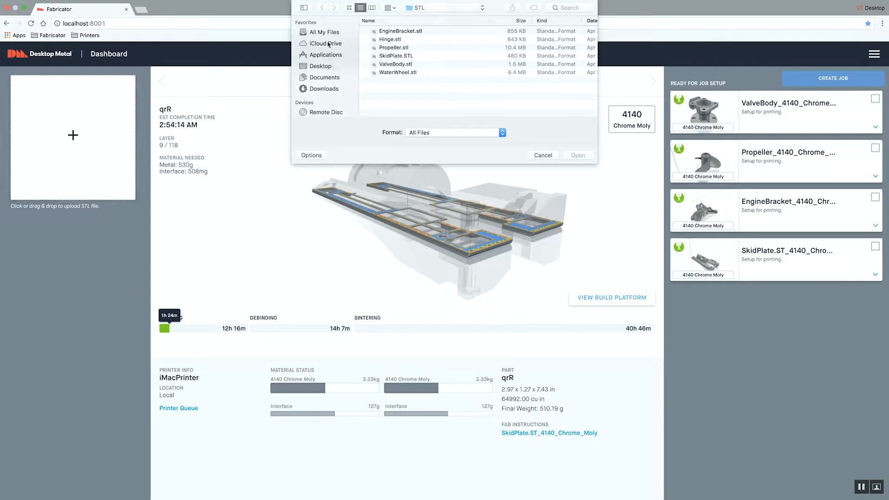
{"action": "left_click", "coordinate": [387, 41]}
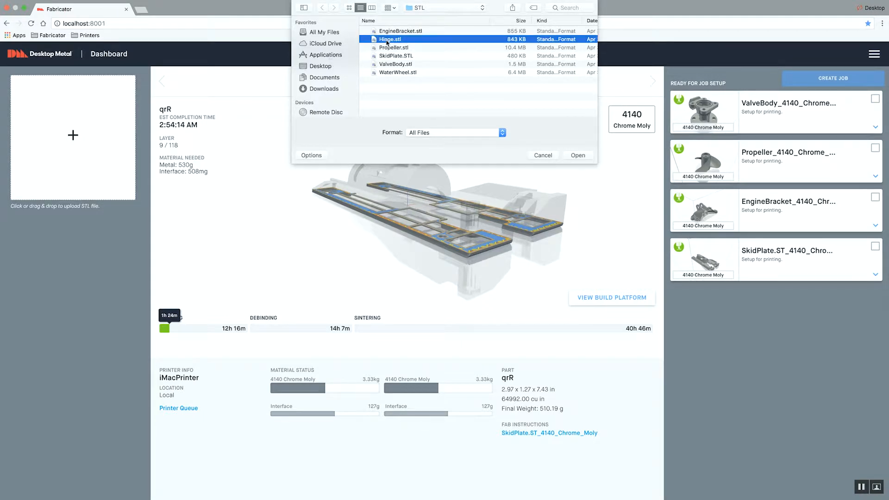
{"action": "left_click", "coordinate": [577, 155]}
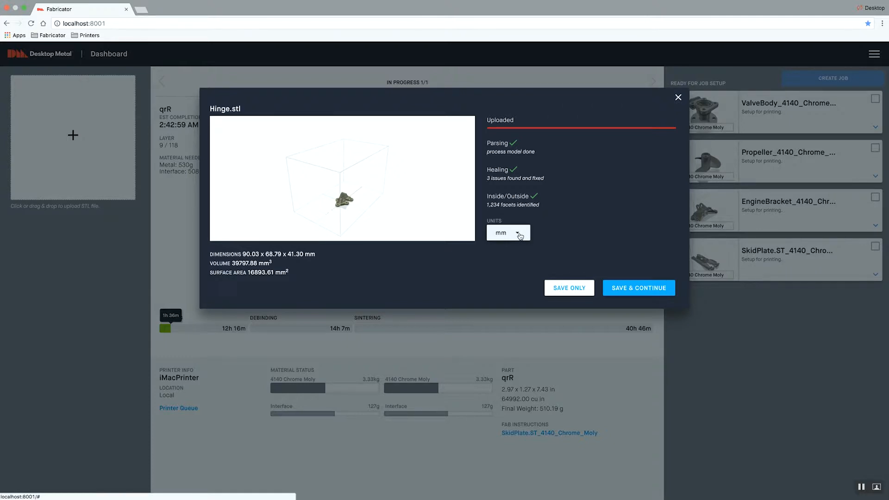
{"action": "left_click", "coordinate": [632, 289]}
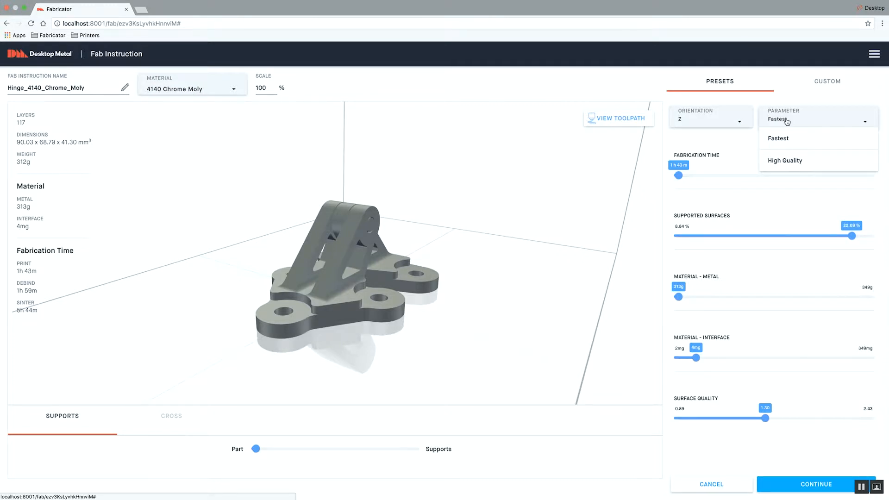
{"action": "left_click", "coordinate": [787, 121]}
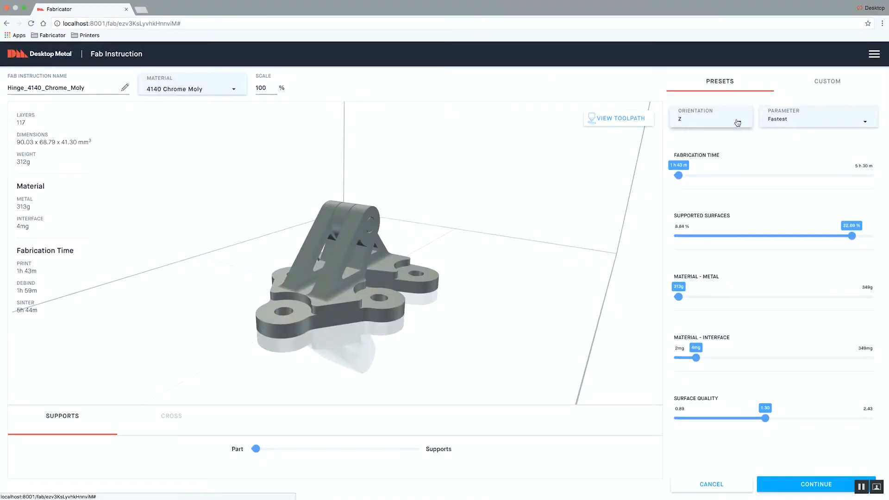
{"action": "left_click", "coordinate": [738, 123]}
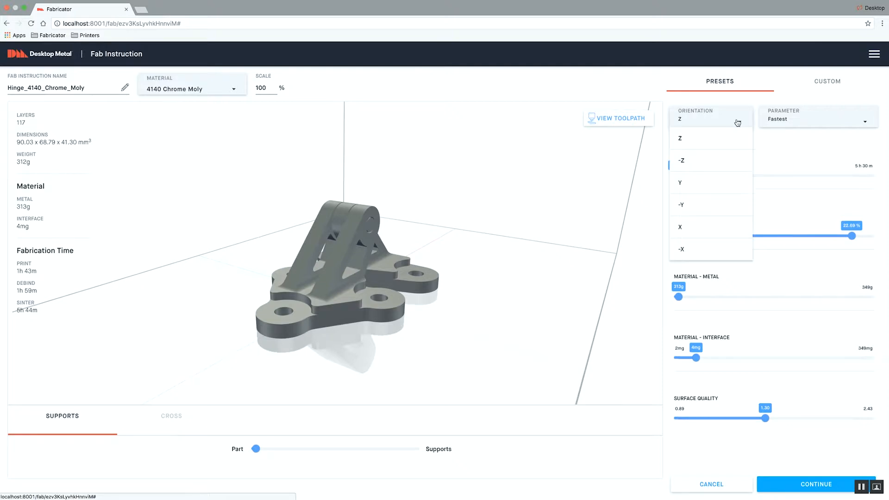
{"action": "left_click", "coordinate": [738, 123]}
{"action": "left_click", "coordinate": [855, 123]}
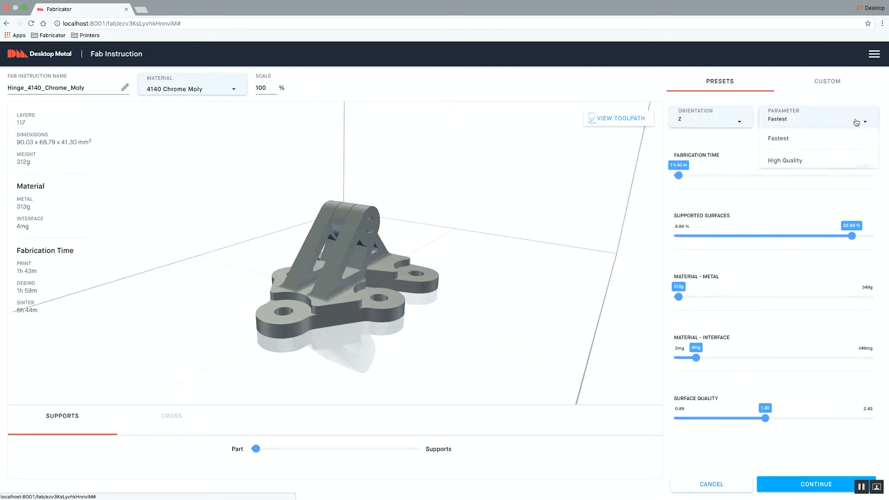
{"action": "left_click", "coordinate": [857, 123]}
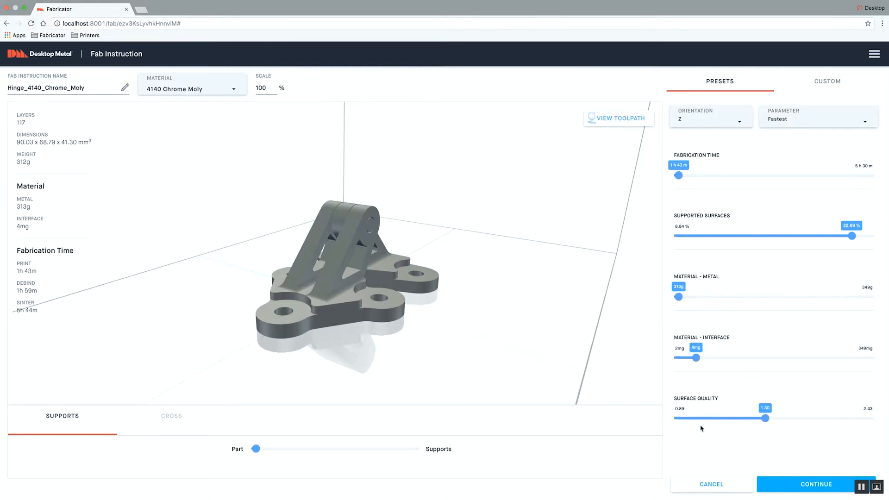
Try the -Z print orientation for the hinge and inspect the flipped part
{"action": "left_click", "coordinate": [740, 123]}
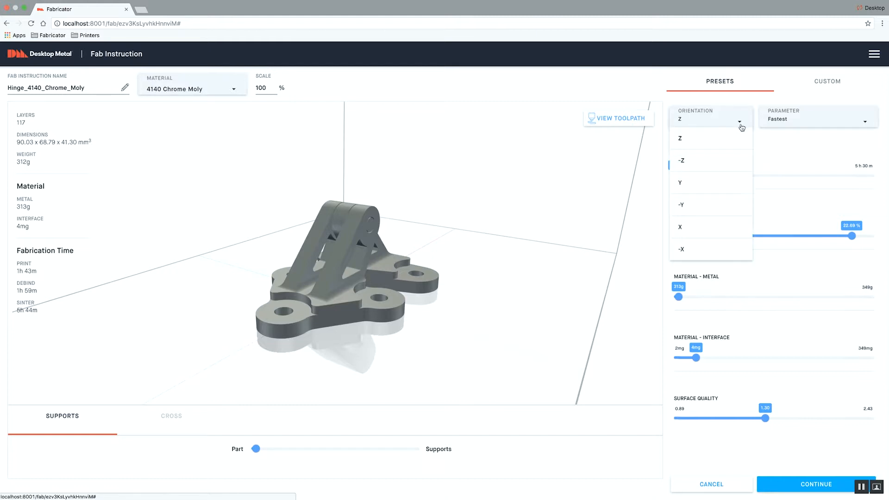
{"action": "left_click", "coordinate": [701, 162]}
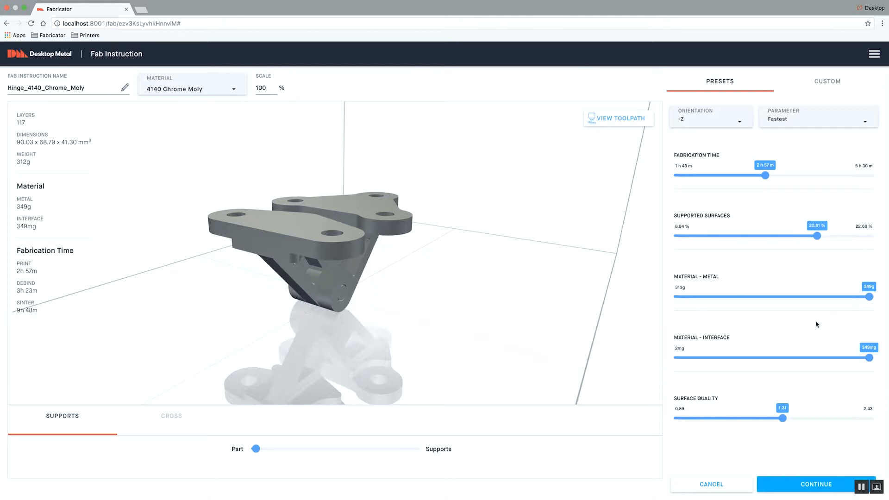
{"action": "mouse_move", "coordinate": [380, 285]}
{"action": "left_mouse_down"}
{"action": "mouse_move", "coordinate": [387, 279]}
{"action": "mouse_move", "coordinate": [370, 285]}
{"action": "left_mouse_up"}
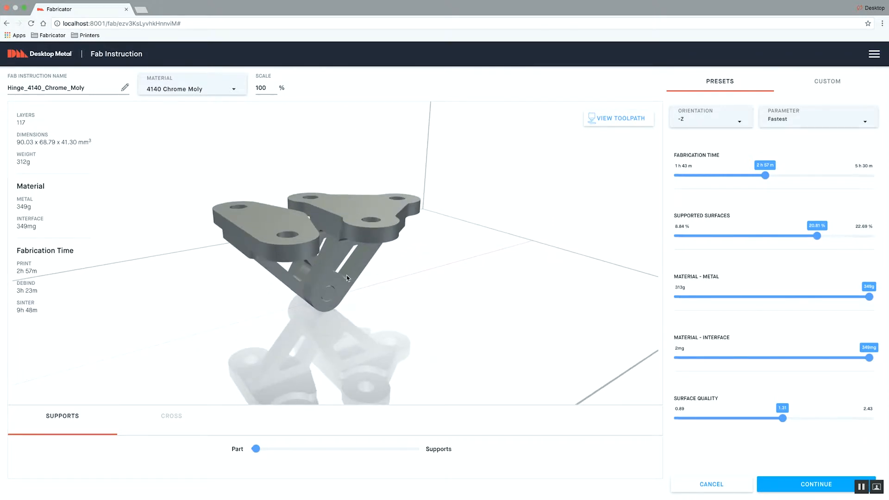
{"action": "left_click_drag", "start_coordinate": [348, 277], "coordinate": [353, 278]}
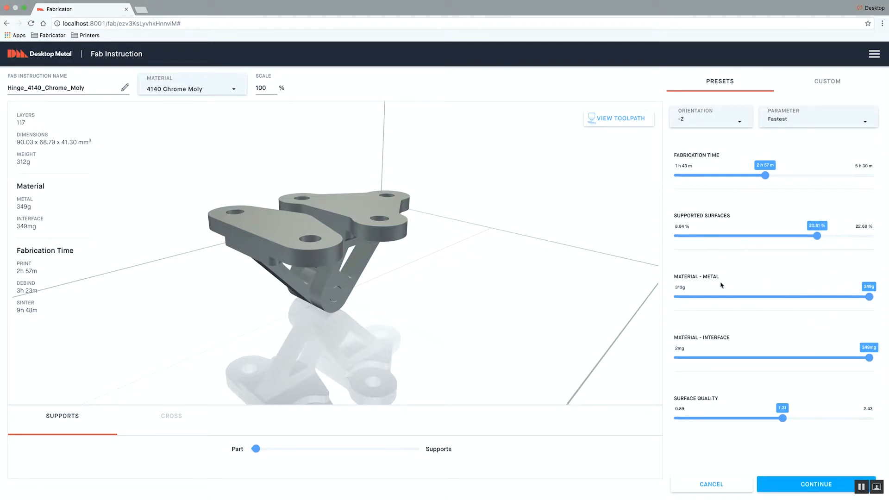
Try the Y and X print orientations for the hinge and inspect the part standing upright
{"action": "left_click", "coordinate": [694, 115]}
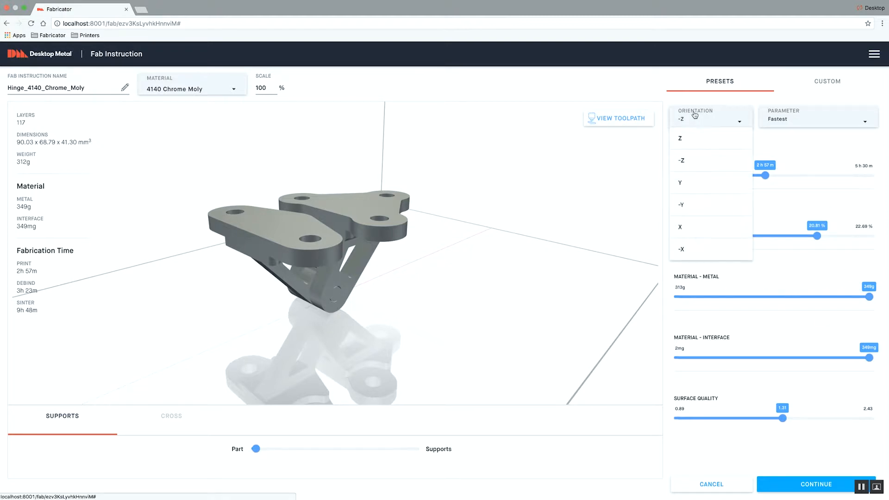
{"action": "left_click", "coordinate": [702, 190]}
{"action": "left_click", "coordinate": [692, 116]}
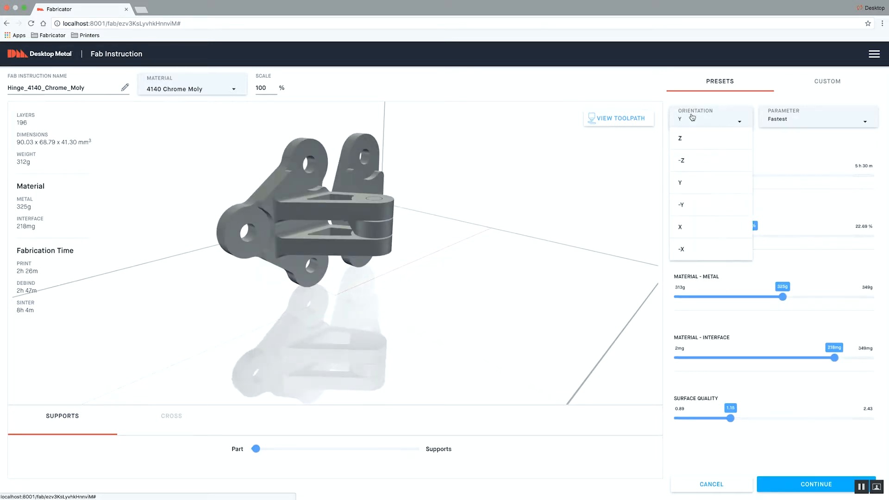
{"action": "left_click", "coordinate": [705, 232]}
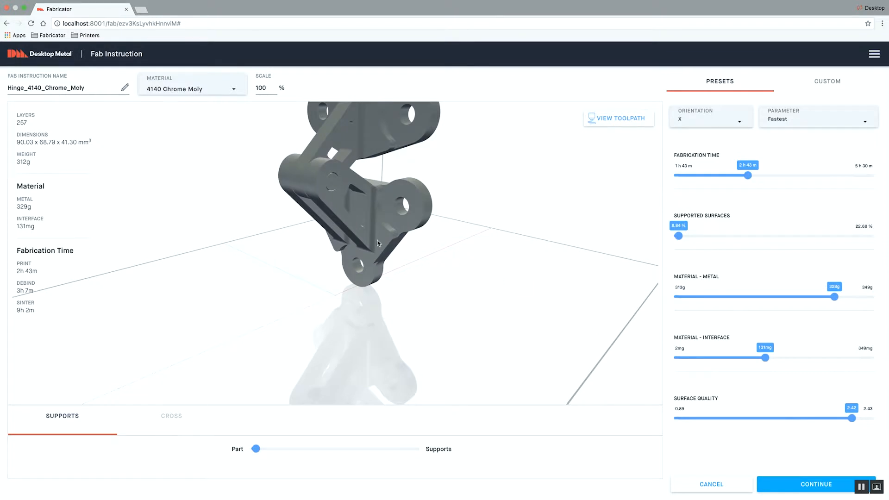
{"action": "mouse_move", "coordinate": [386, 255]}
{"action": "left_mouse_down"}
{"action": "mouse_move", "coordinate": [424, 252]}
{"action": "mouse_move", "coordinate": [390, 256]}
{"action": "left_mouse_up"}
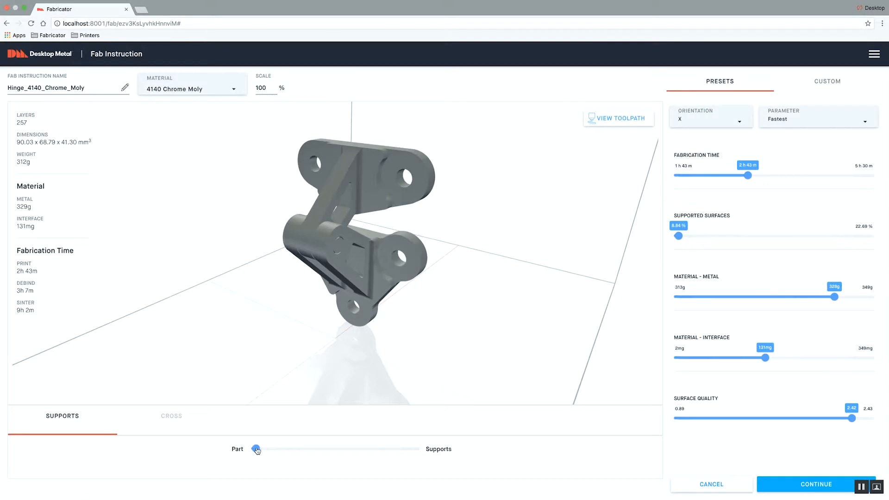
Fade the view from part to supports, then partly back, to examine the hinge's support structures and interface layers
{"action": "left_click_drag", "start_coordinate": [255, 449], "coordinate": [426, 446]}
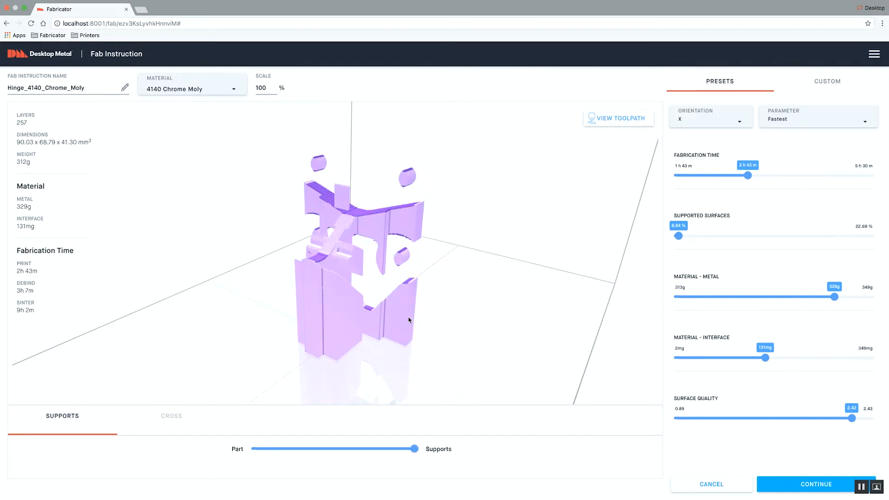
{"action": "mouse_move", "coordinate": [410, 308]}
{"action": "left_mouse_down"}
{"action": "mouse_move", "coordinate": [436, 297]}
{"action": "mouse_move", "coordinate": [423, 302]}
{"action": "left_mouse_up"}
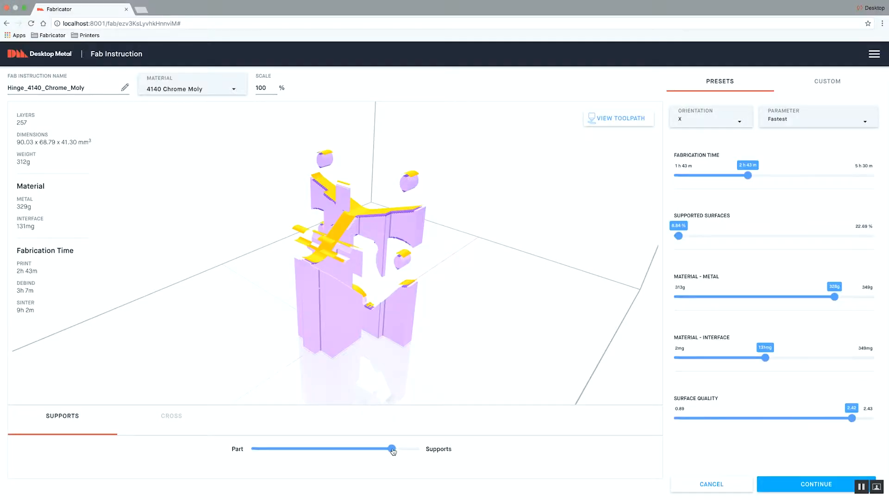
{"action": "left_click_drag", "start_coordinate": [388, 452], "coordinate": [379, 453]}
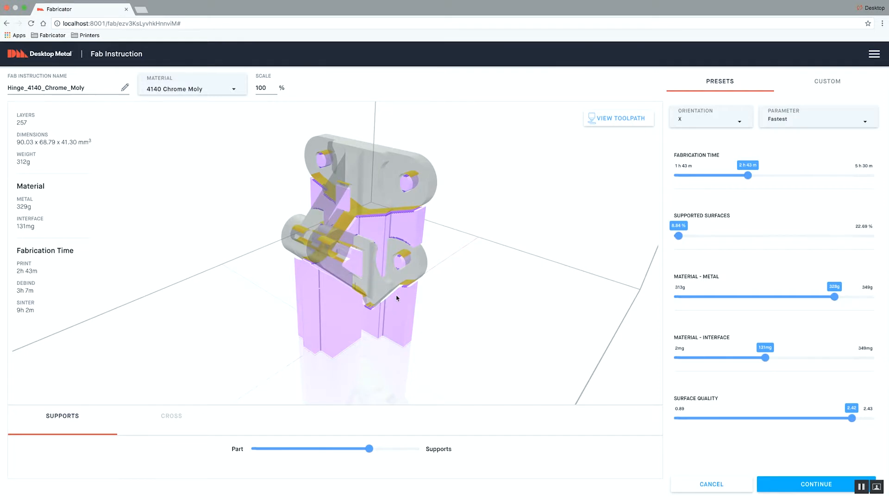
{"action": "left_click_drag", "start_coordinate": [399, 296], "coordinate": [342, 221]}
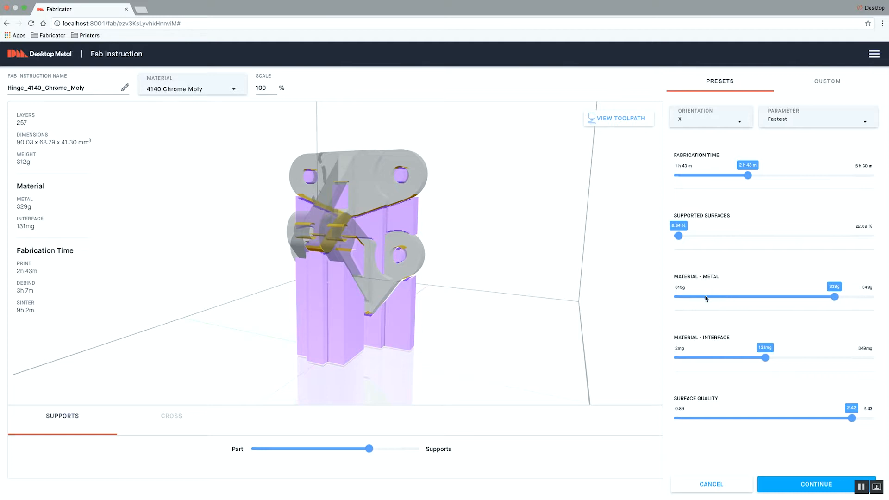
Set the metal material target to its 313 g minimum and inspect the hinge's supports in that orientation
{"action": "left_click", "coordinate": [677, 298]}
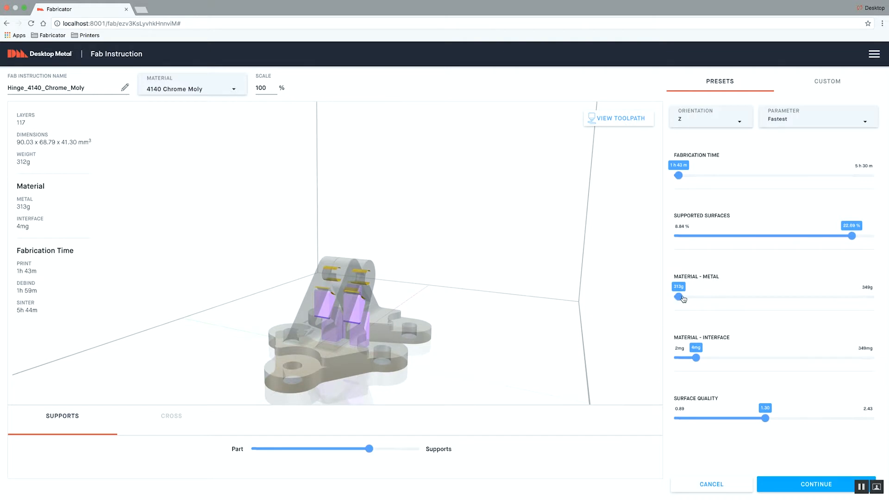
{"action": "mouse_move", "coordinate": [414, 342]}
{"action": "left_mouse_down"}
{"action": "mouse_move", "coordinate": [392, 320]}
{"action": "mouse_move", "coordinate": [406, 341]}
{"action": "left_mouse_up"}
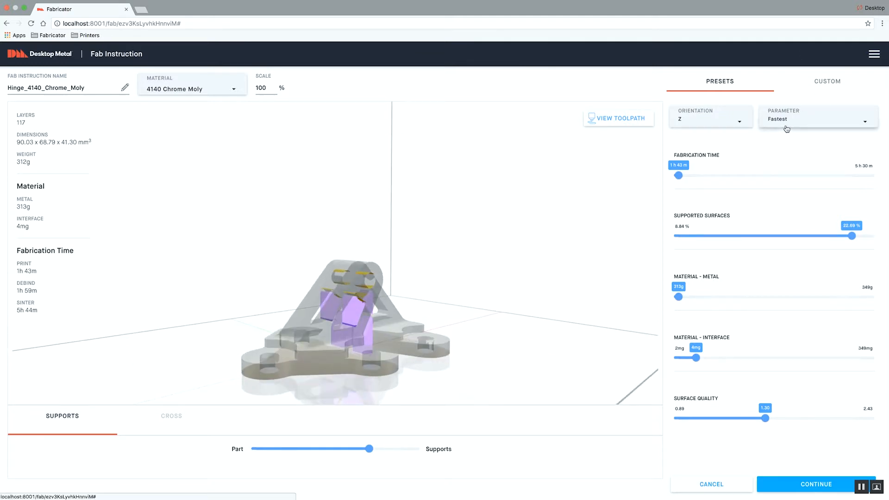
{"action": "left_click_drag", "start_coordinate": [364, 363], "coordinate": [352, 356]}
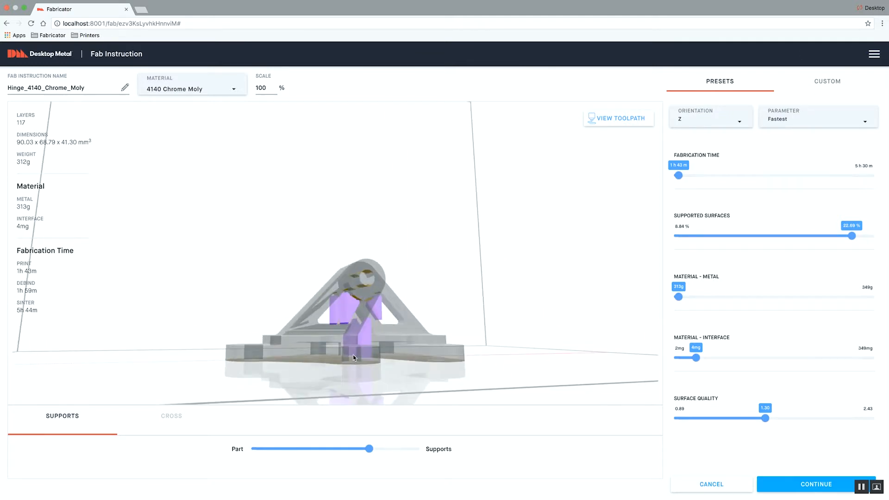
{"action": "left_click_drag", "start_coordinate": [394, 335], "coordinate": [398, 341]}
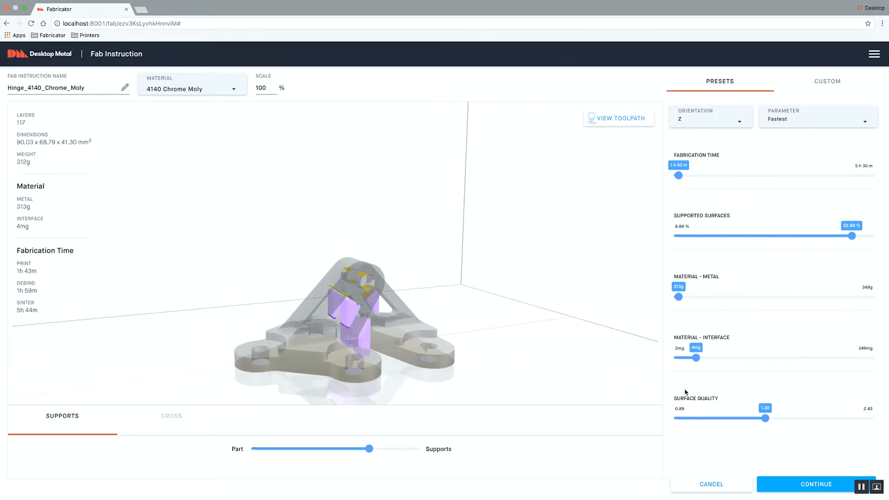
Try the 0.89 surface quality target, then set the fabrication time to its minimum of 1 h 43 m
{"action": "left_click", "coordinate": [677, 418]}
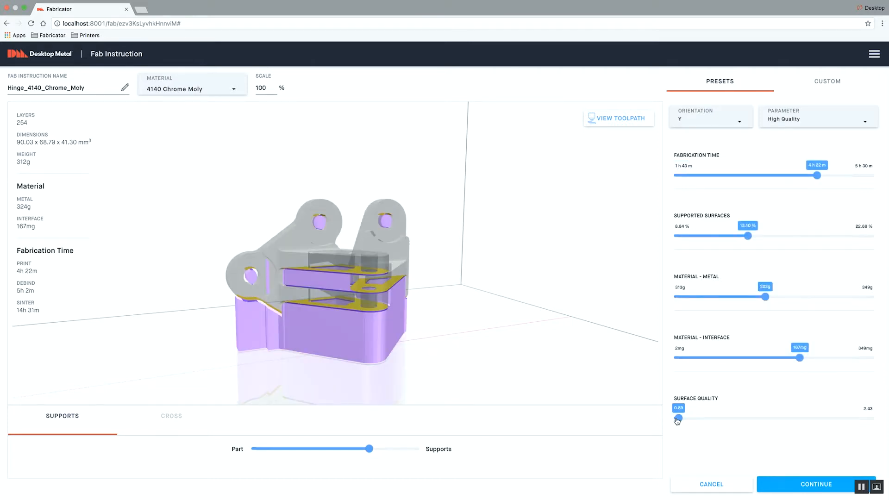
{"action": "left_click", "coordinate": [677, 176]}
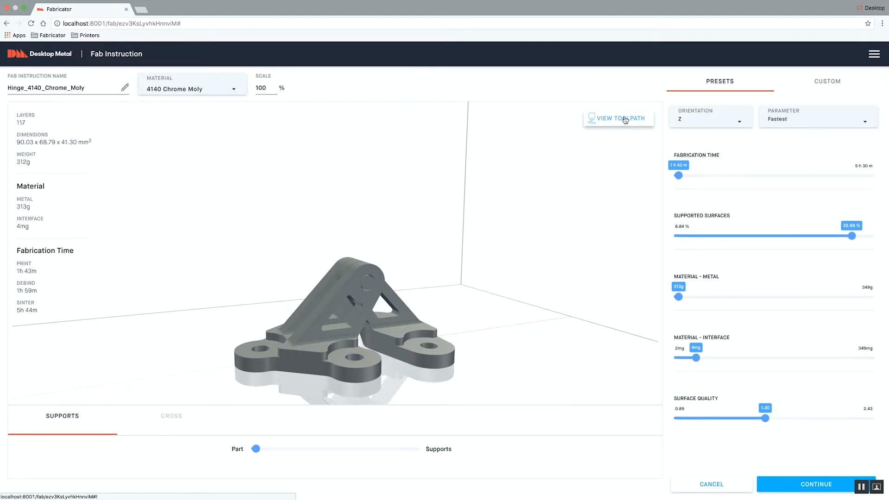
Preview the hinge's toolpath, moving up to layer 30 and stepping layer by layer to layer 36
{"action": "left_click", "coordinate": [625, 119]}
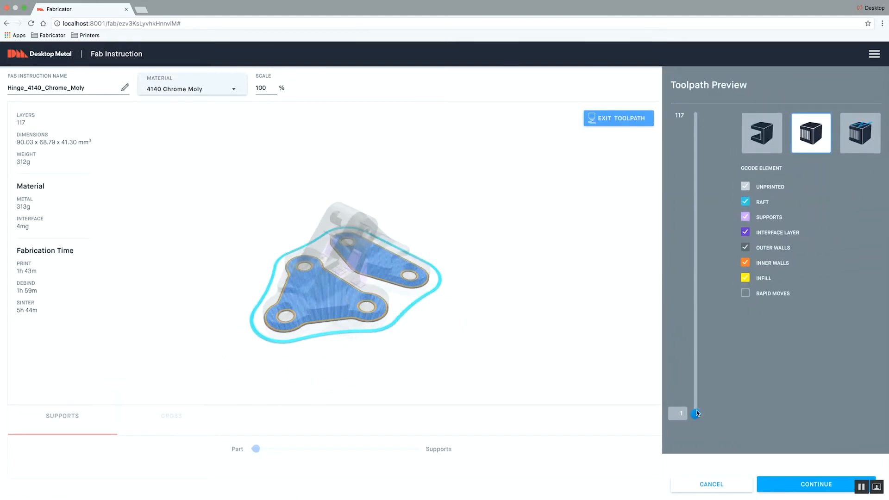
{"action": "left_click_drag", "start_coordinate": [697, 417], "coordinate": [698, 341]}
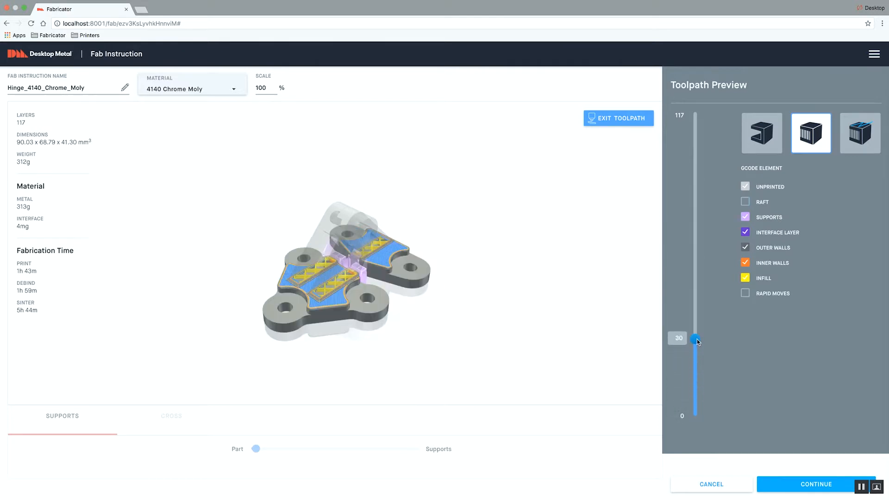
{"action": "key", "text": "Up"}
{"action": "key", "text": "Up"}
{"action": "key", "text": "Up"}
{"action": "key", "text": "Up"}
{"action": "key", "text": "Up"}
{"action": "key", "text": "Up"}
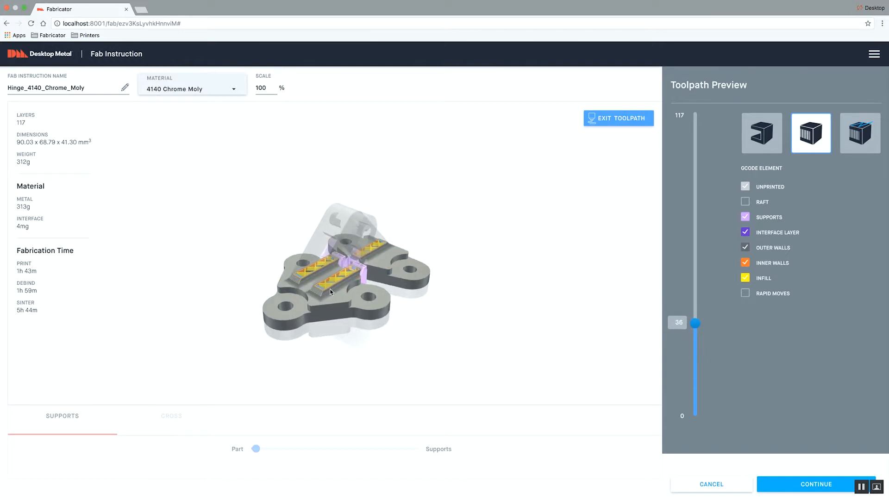
Examine layer 36 up close with the infill and unprinted elements hidden, then show the infill again
{"action": "scroll", "coordinate": [330, 293], "scroll_direction": "up", "scroll_amount": 5}
{"action": "scroll", "coordinate": [331, 291], "scroll_direction": "down", "scroll_amount": 3}
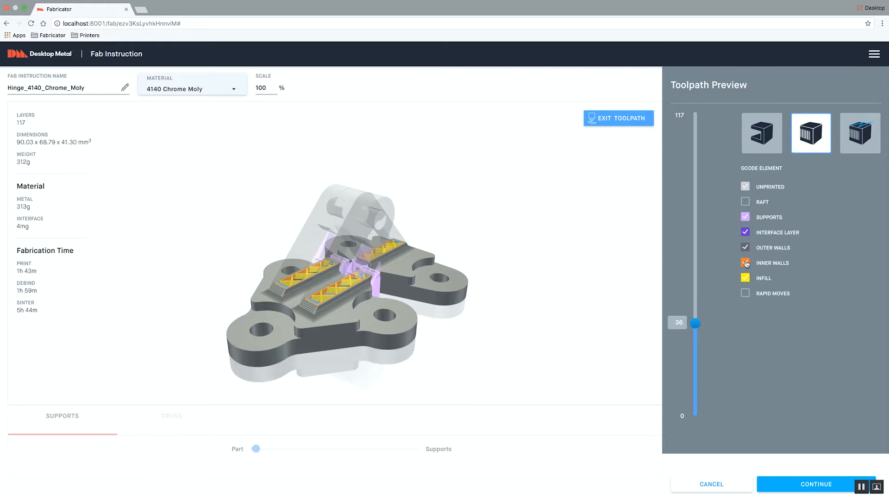
{"action": "left_click", "coordinate": [746, 279]}
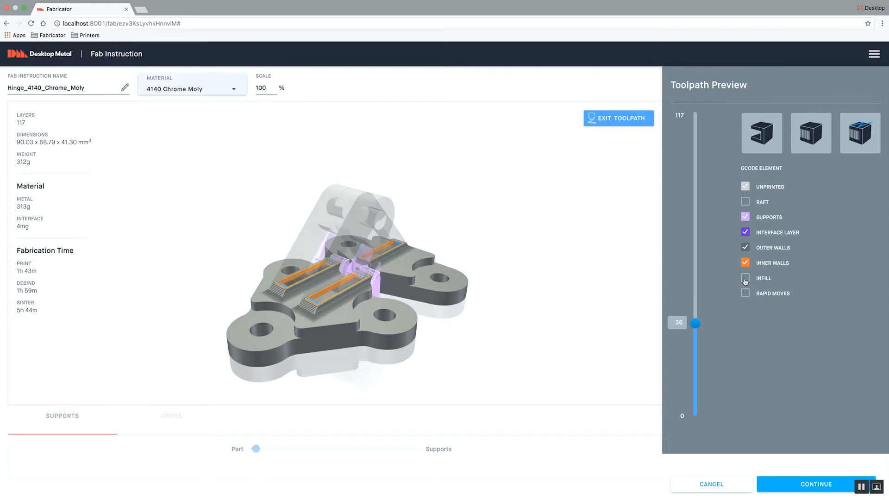
{"action": "left_click", "coordinate": [746, 186]}
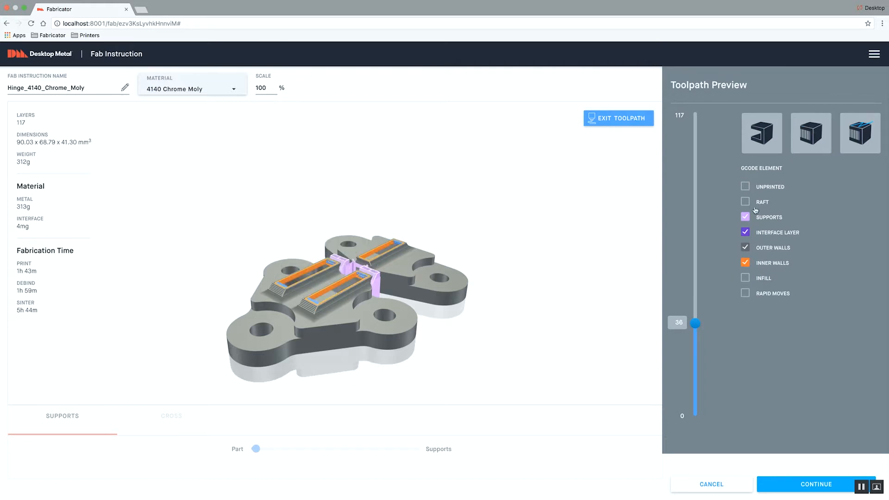
{"action": "left_click", "coordinate": [746, 279]}
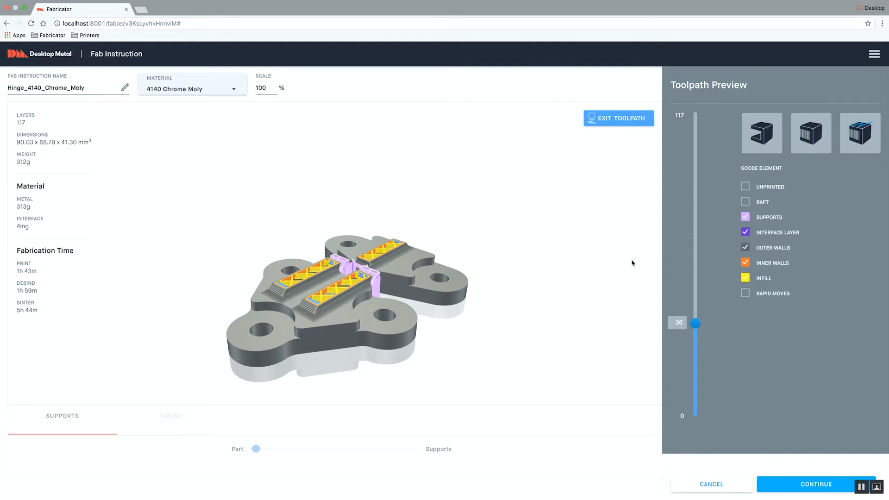
Exit the toolpath preview and continue with the hinge's fab instruction to job setup
{"action": "left_click", "coordinate": [617, 122]}
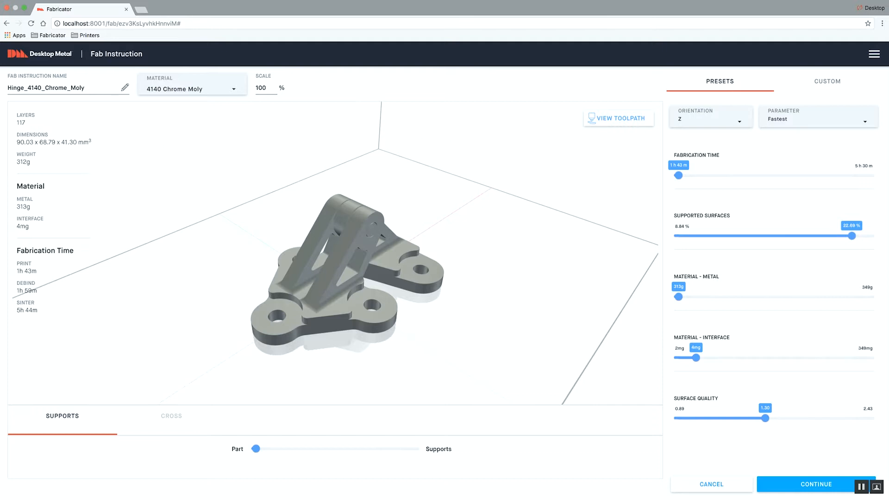
{"action": "left_click", "coordinate": [802, 487]}
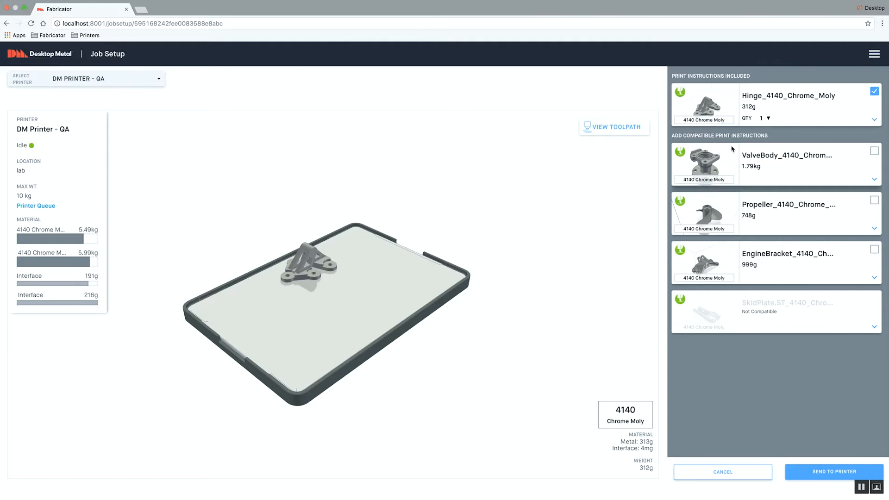
Try a print job with three copies of the hinge plus the ValveBody_4140 print instruction
{"action": "left_click", "coordinate": [769, 119]}
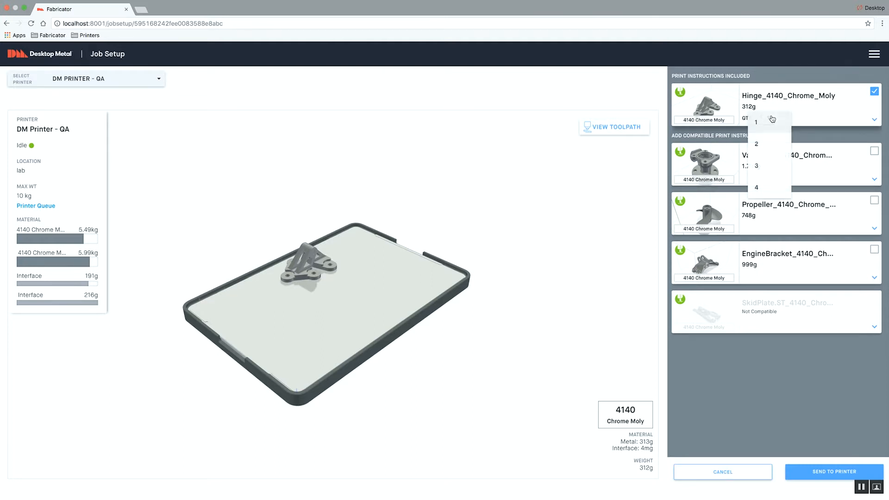
{"action": "left_click", "coordinate": [757, 168]}
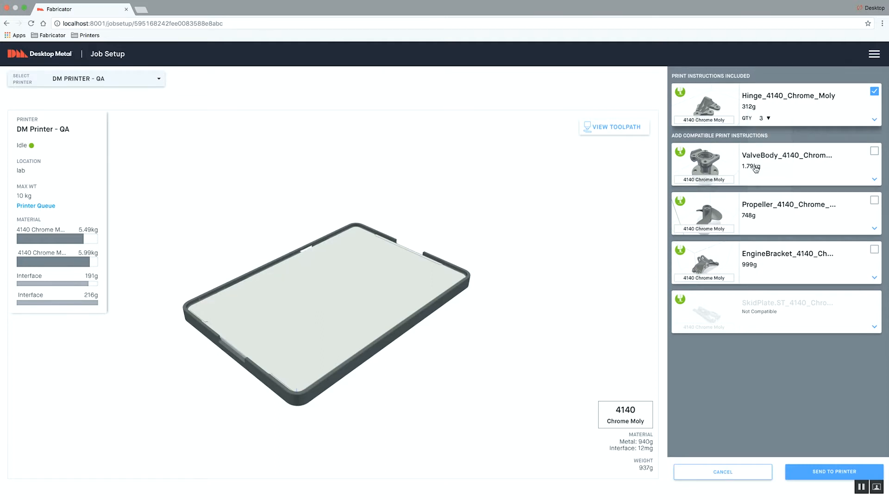
{"action": "left_click", "coordinate": [875, 152]}
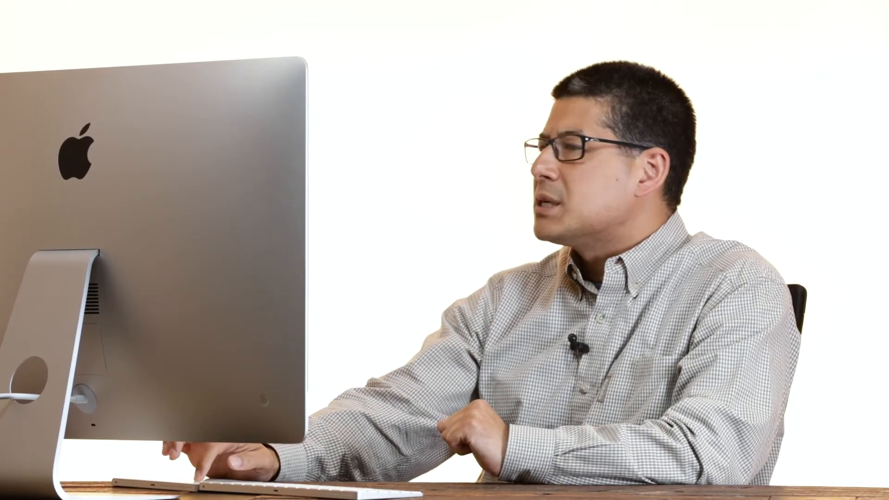
{"action": "left_click", "coordinate": [875, 141]}
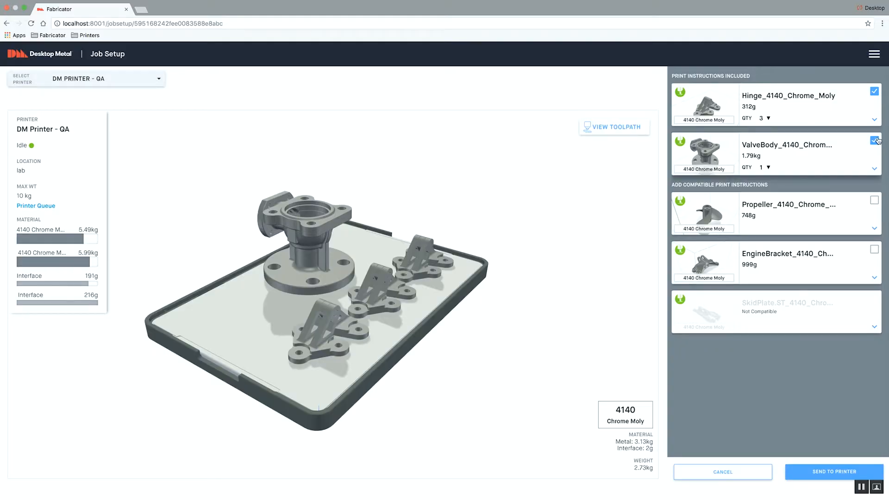
Remove the valve body from the job and set the hinge quantity to 1
{"action": "left_click", "coordinate": [875, 140]}
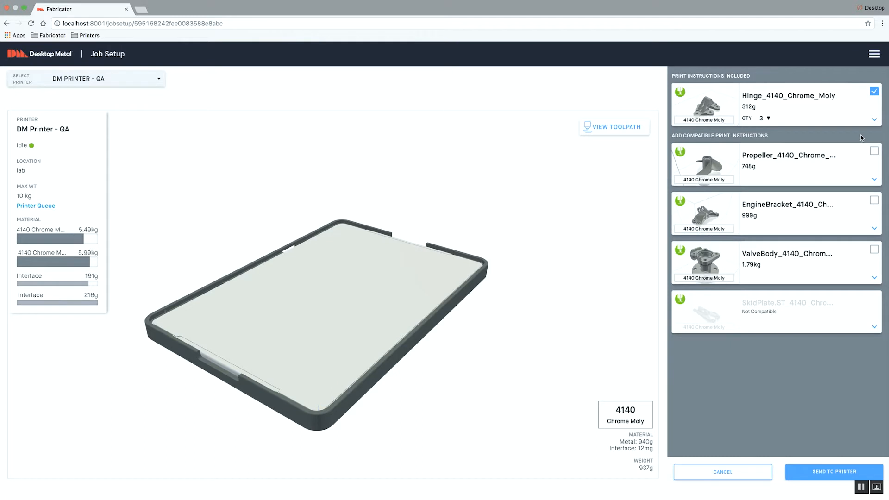
{"action": "left_click", "coordinate": [765, 119]}
{"action": "left_click", "coordinate": [761, 123]}
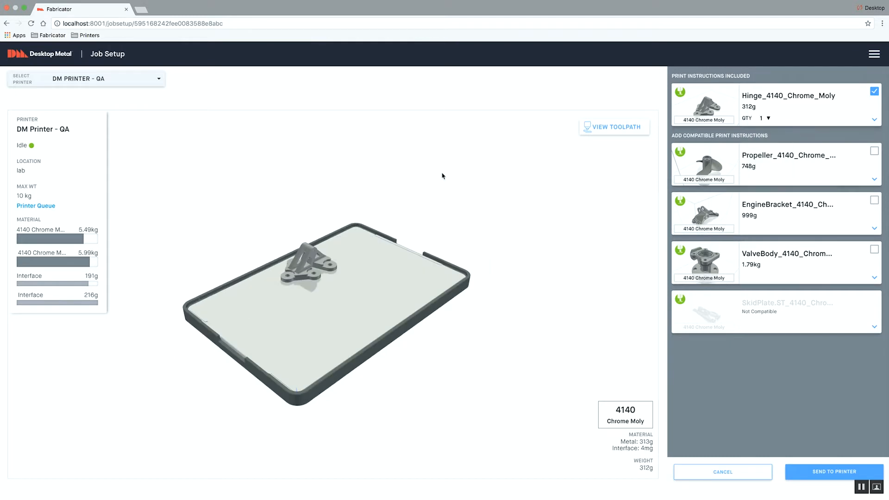
Choose iMacPrinter as the job's printer and send the hinge job to it
{"action": "left_click", "coordinate": [73, 80]}
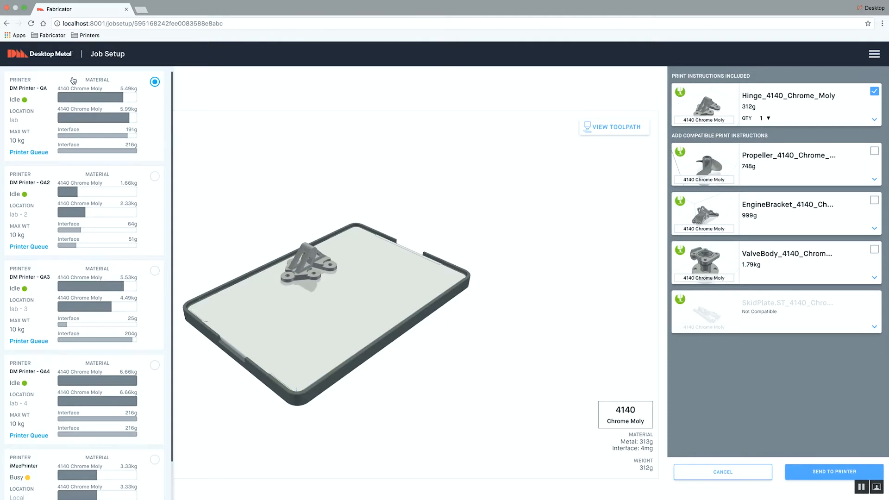
{"action": "scroll", "coordinate": [85, 184], "scroll_direction": "down", "scroll_amount": 3}
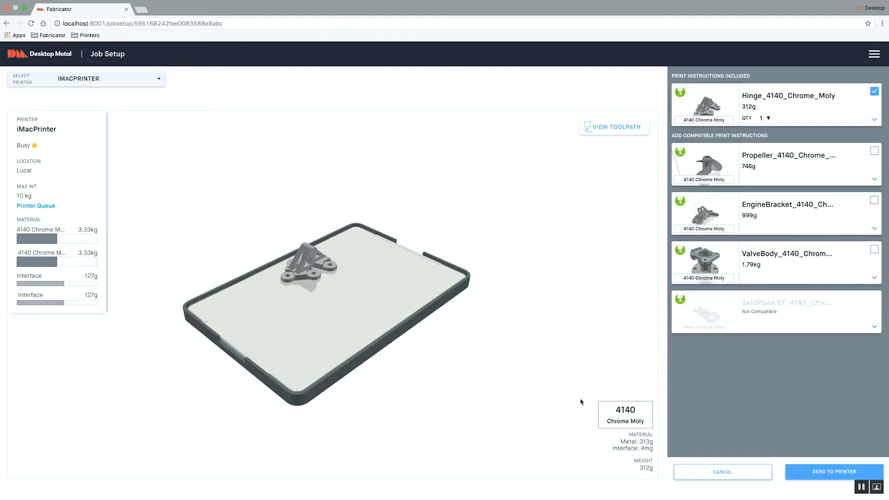
{"action": "left_click", "coordinate": [829, 471]}
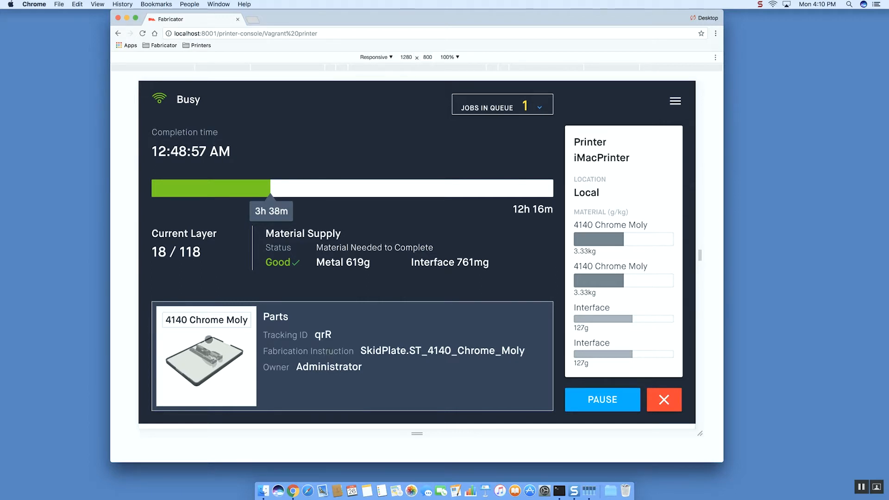
On the iMacPrinter console, cancel the running SkidPlate print and start the queued Hinge_4140_Chrome_Moly job
{"action": "left_click", "coordinate": [663, 407]}
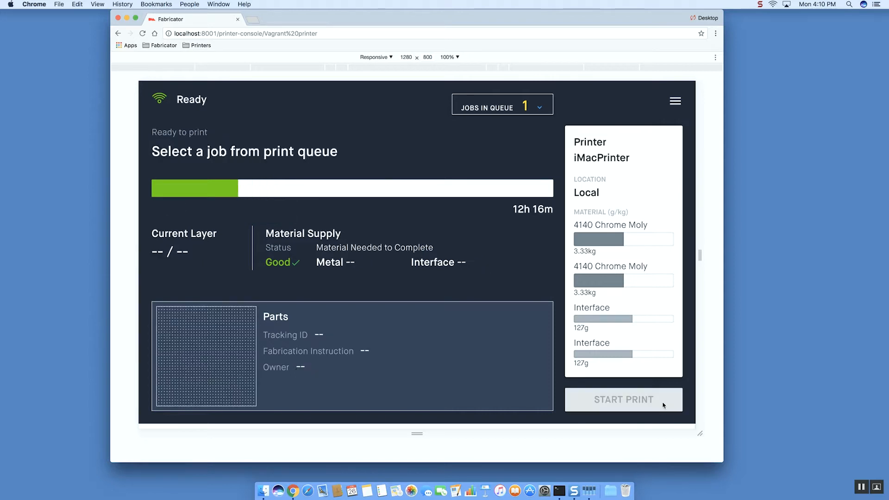
{"action": "left_click", "coordinate": [487, 106]}
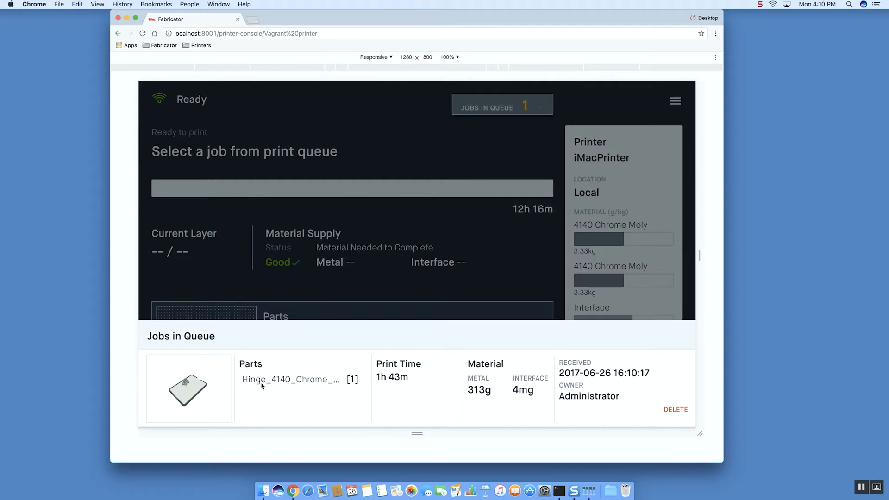
{"action": "left_click", "coordinate": [262, 386]}
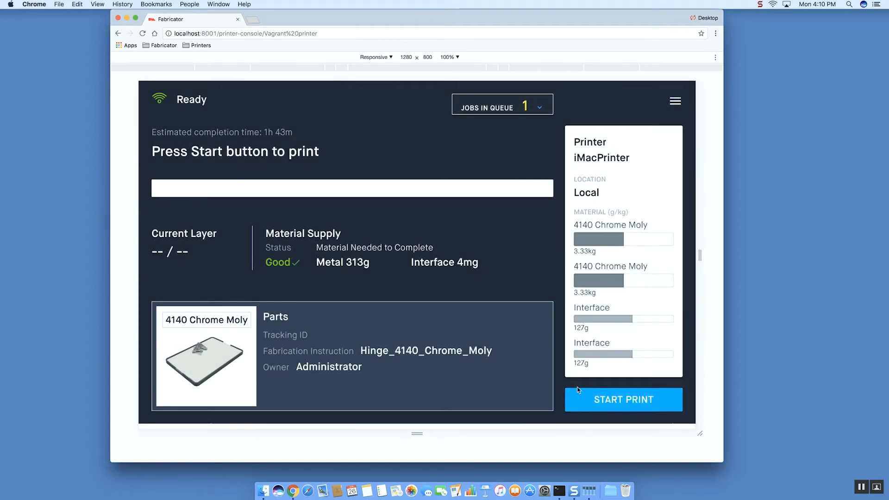
{"action": "left_click", "coordinate": [631, 401]}
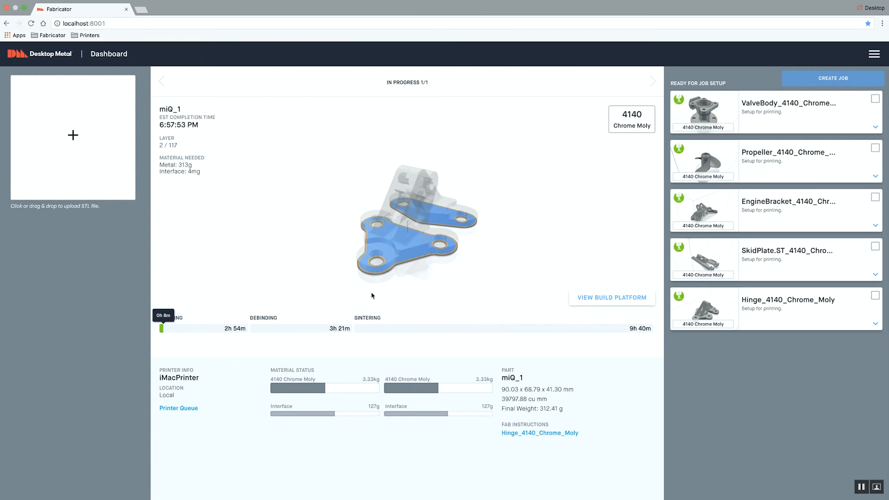
Inspect the in-progress hinge print from a low side angle on the dashboard
{"action": "left_click_drag", "start_coordinate": [434, 266], "coordinate": [403, 234]}
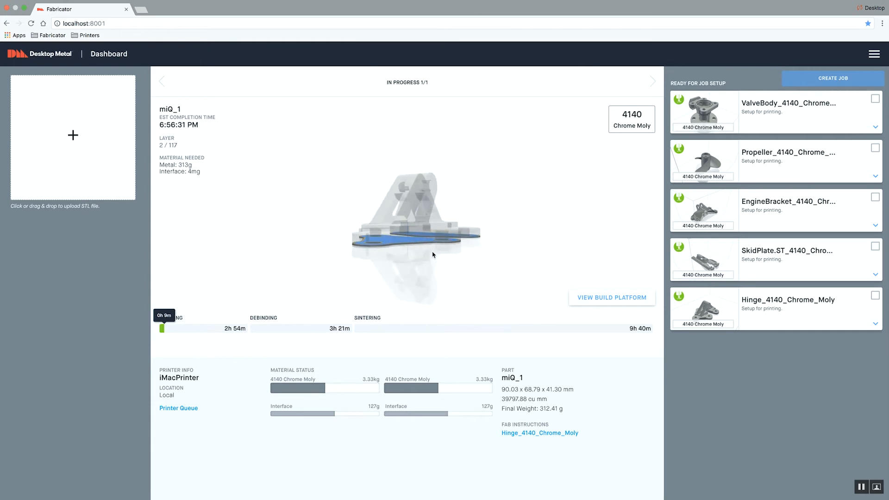